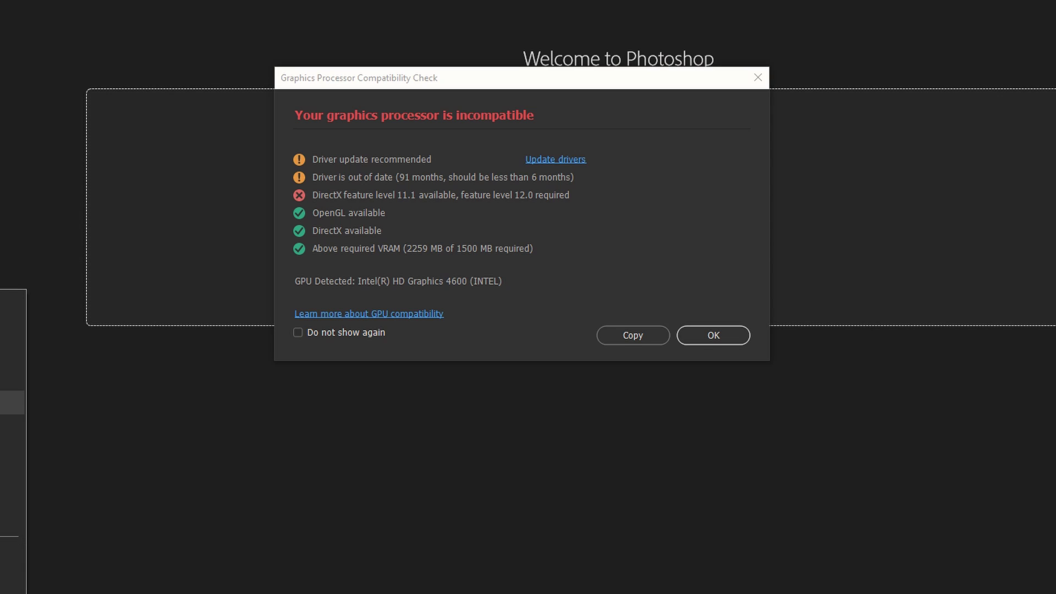
Open Device Manager beside Photoshop's Graphics Processor Compatibility Check warning.
click(12, 403)
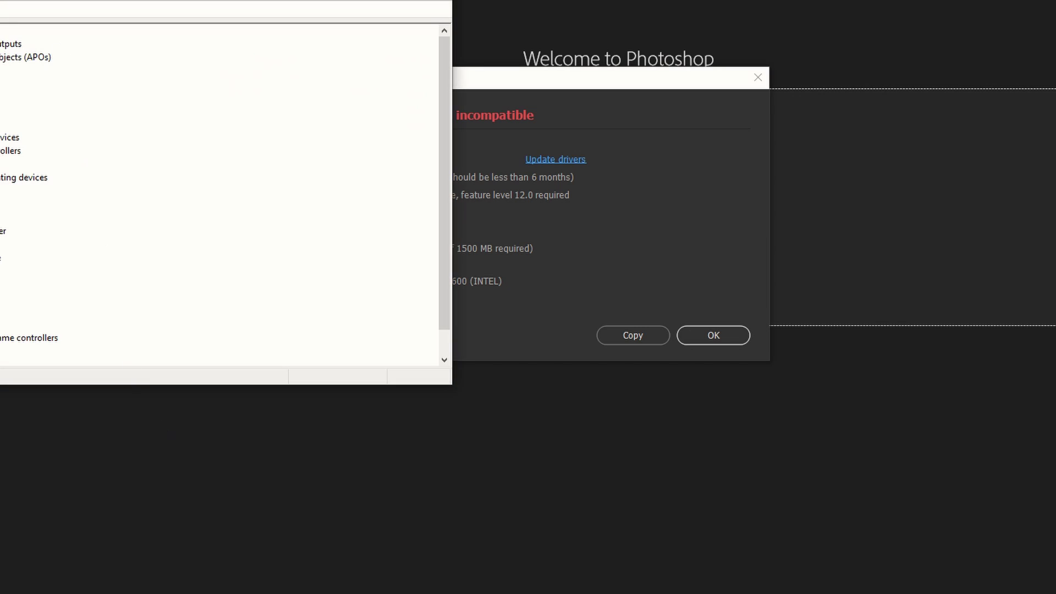
Expand Display adapters and start a driver update for the Intel(R) HD Graphics 4600.
drag(160, 1, 545, 45)
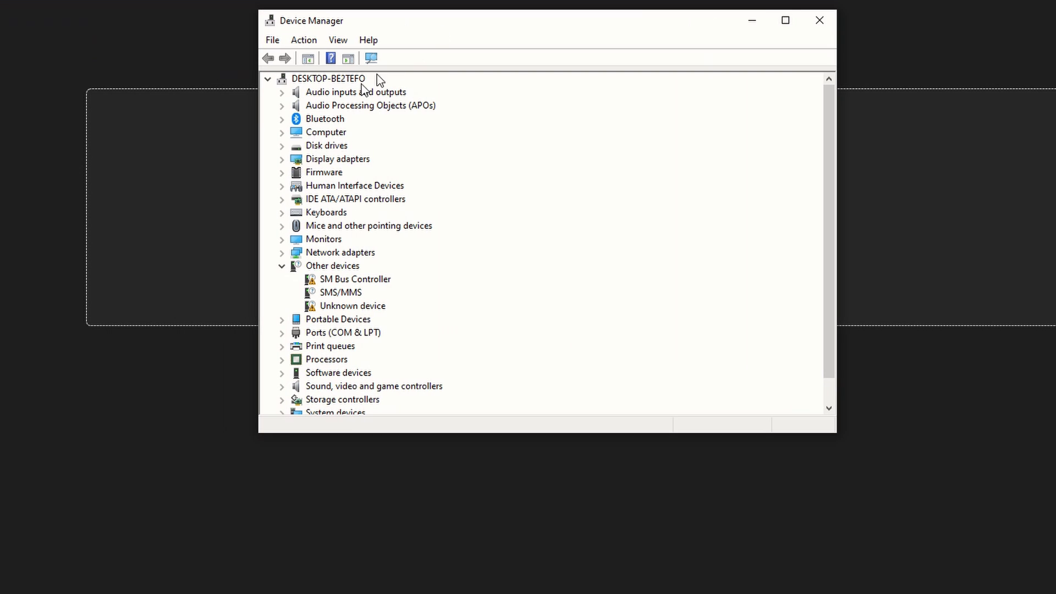
click(281, 159)
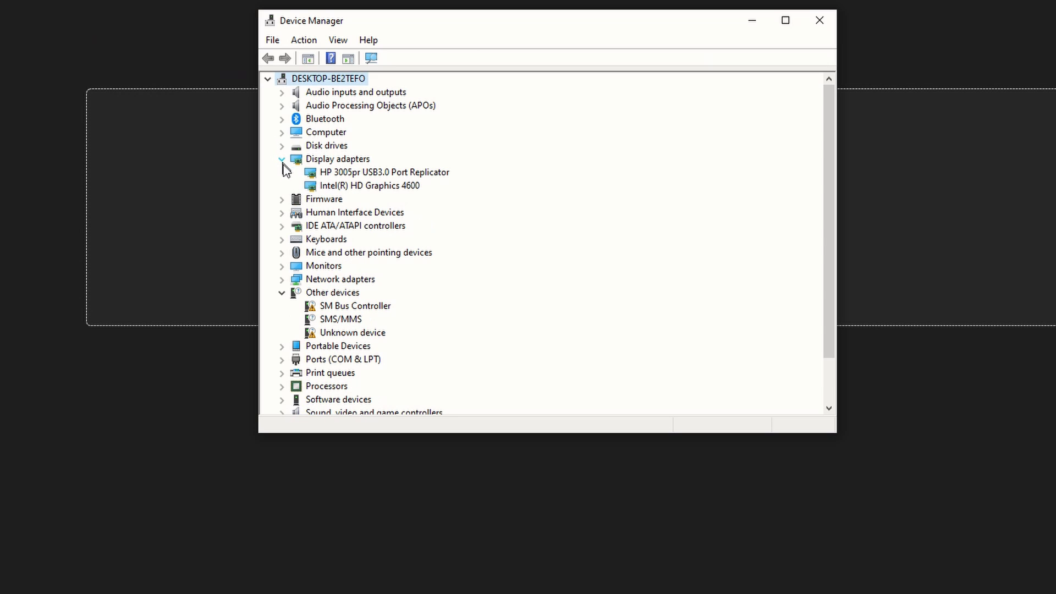
click(374, 186)
right_click(371, 187)
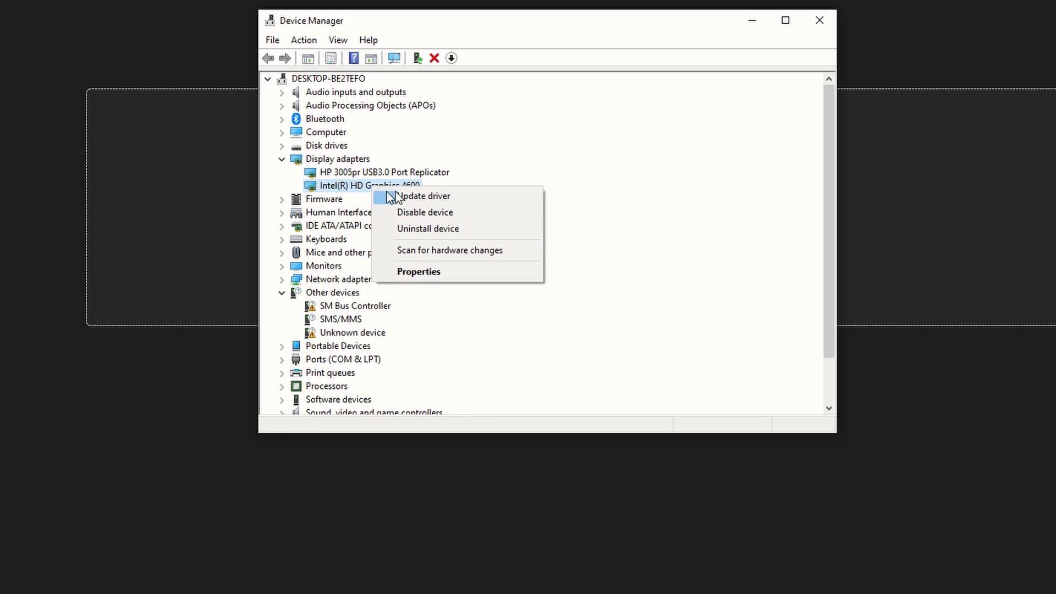
click(342, 185)
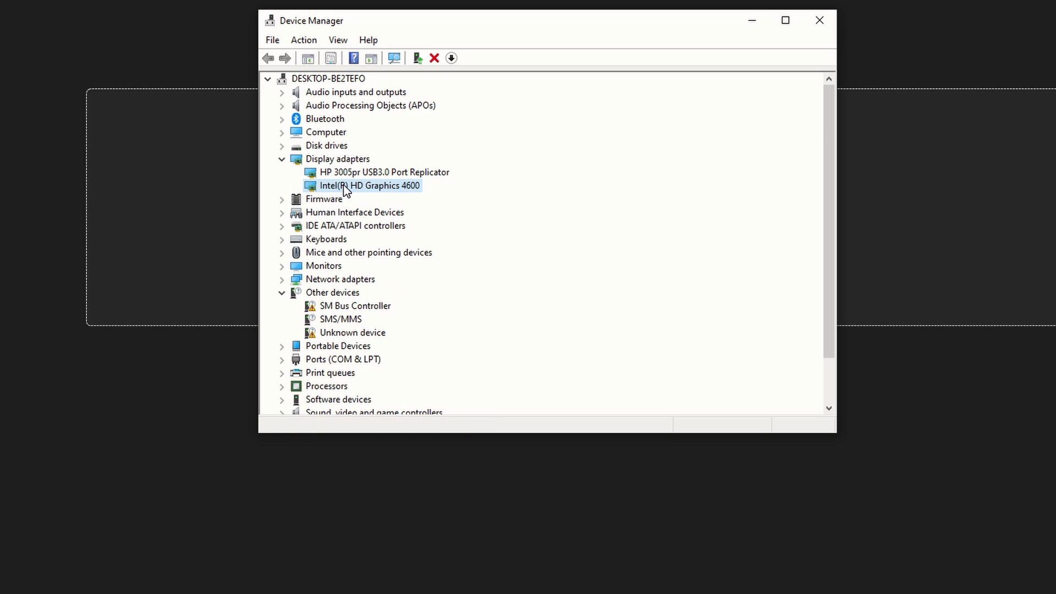
right_click(407, 193)
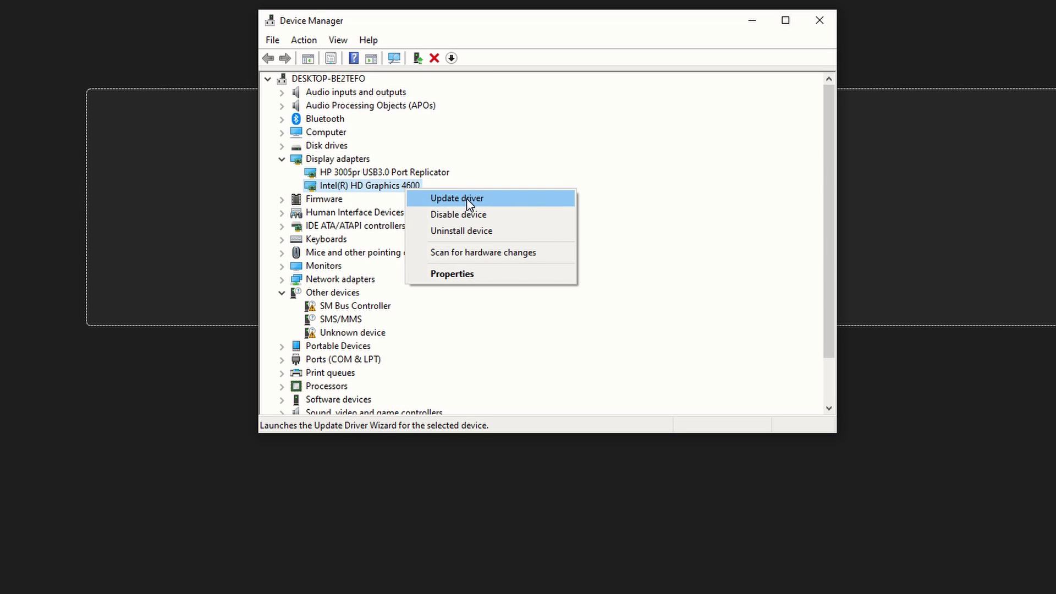
click(468, 200)
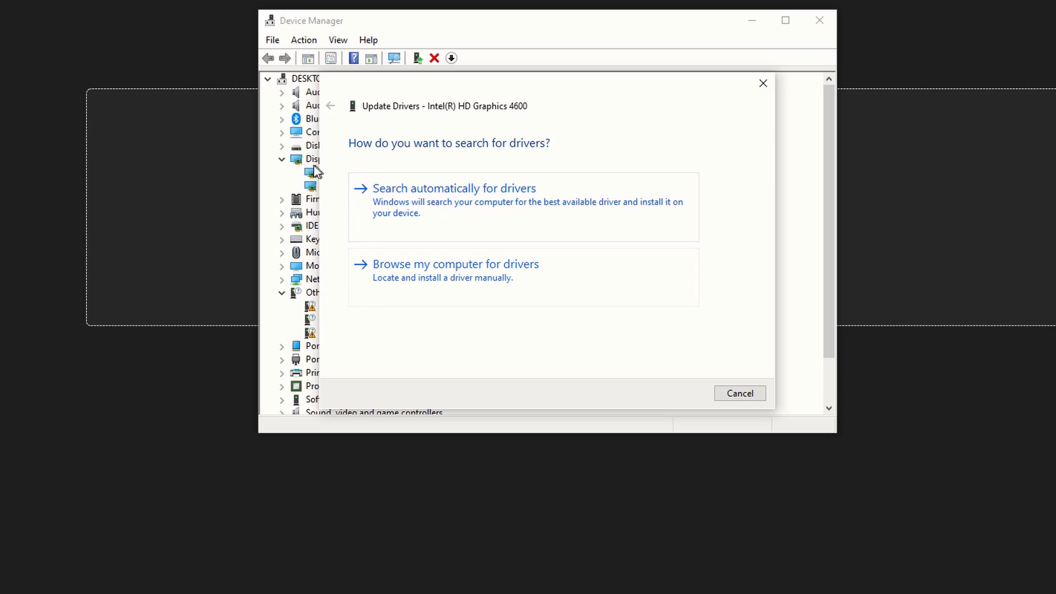
Search automatically for Intel HD Graphics 4600 drivers, then check Windows Update for newer ones.
click(444, 199)
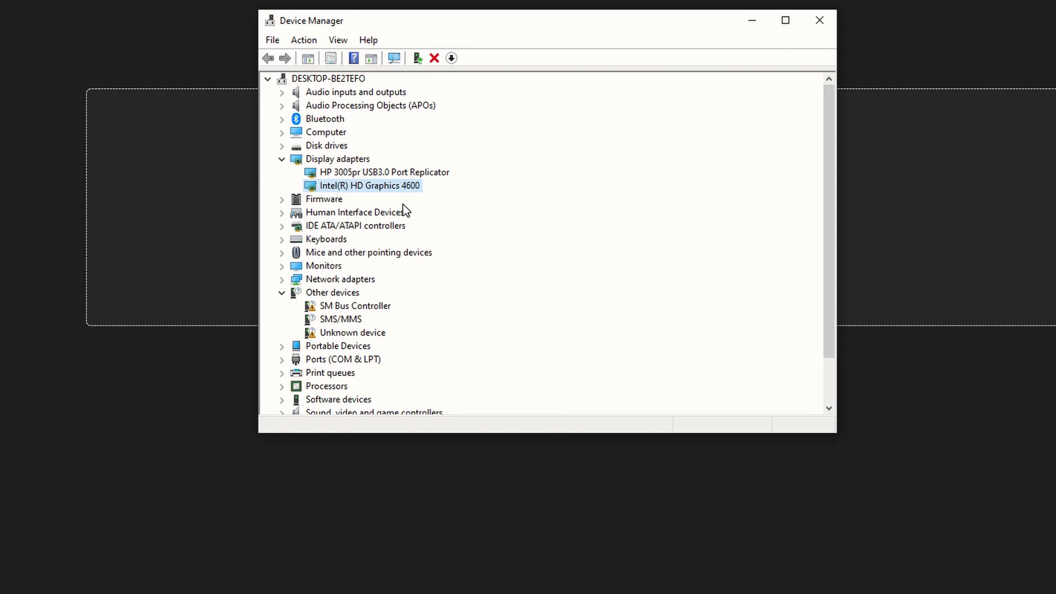
right_click(403, 192)
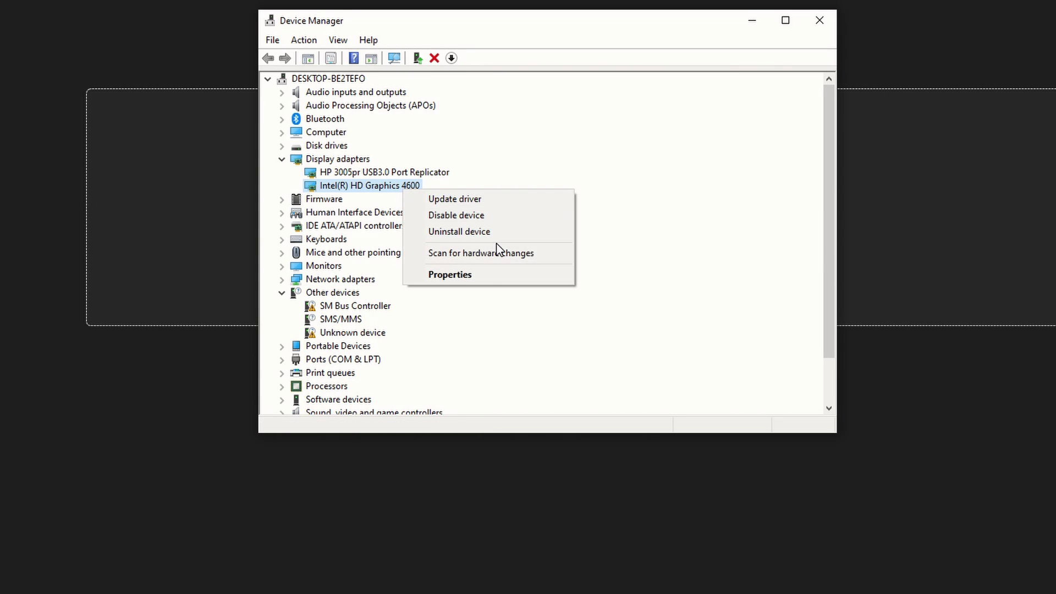
click(512, 198)
click(457, 199)
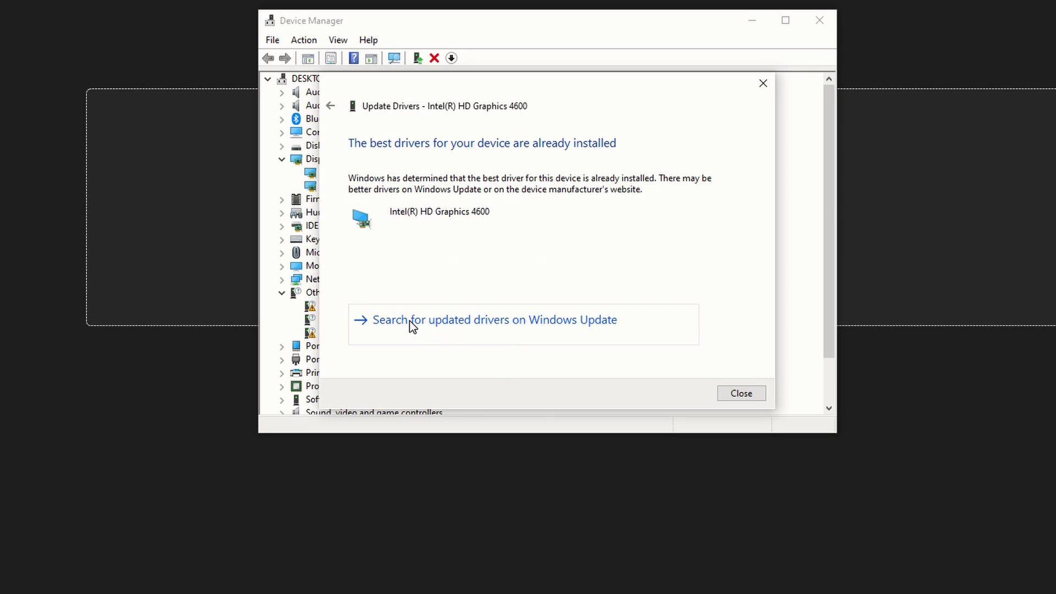
click(560, 338)
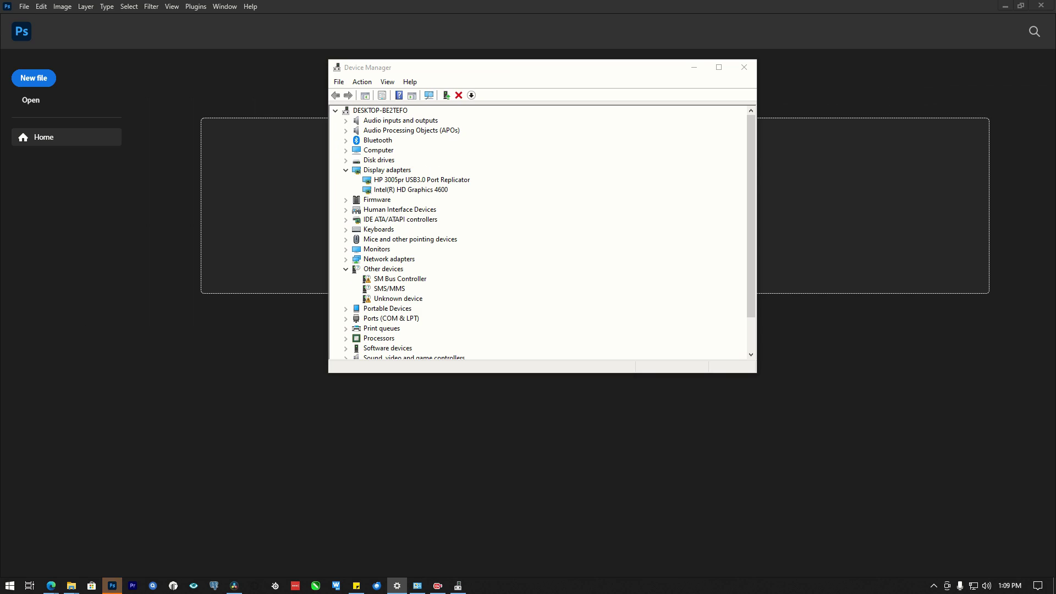
Review the Windows Update page, then close Settings and Device Manager.
drag(1055, 1, 609, 48)
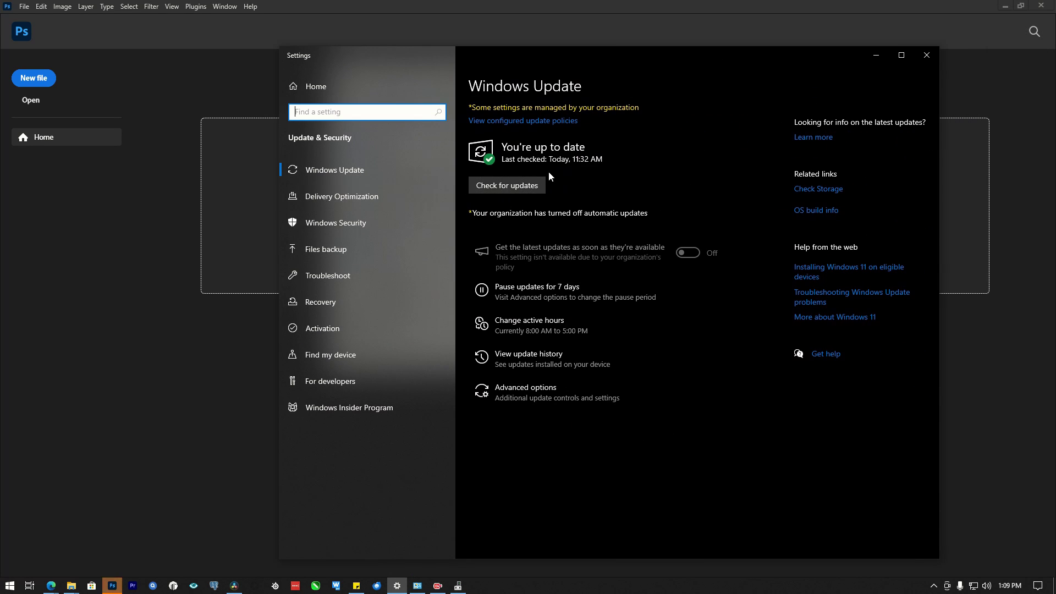
click(928, 56)
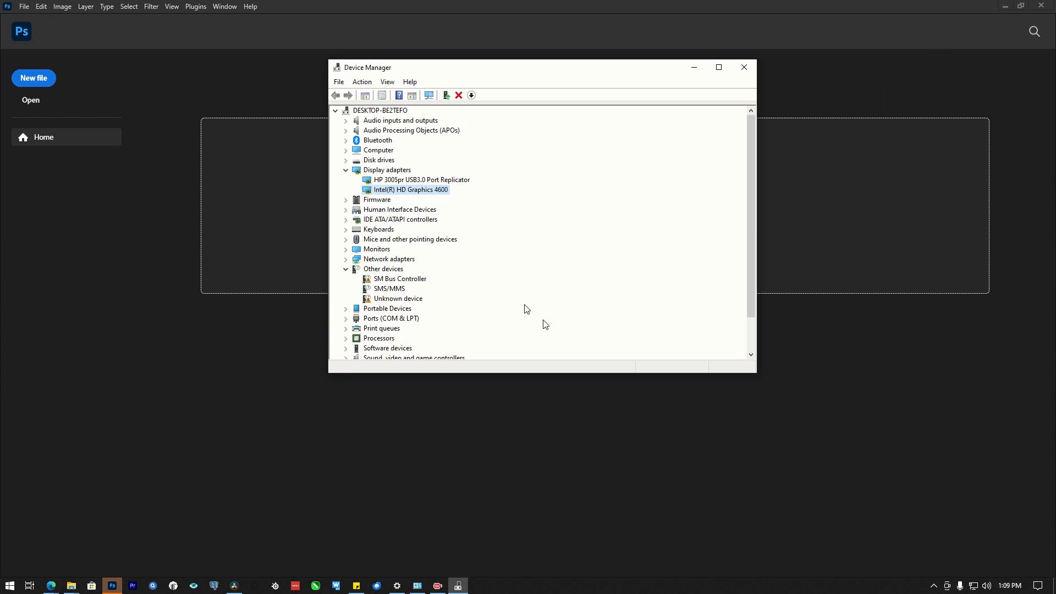
click(744, 67)
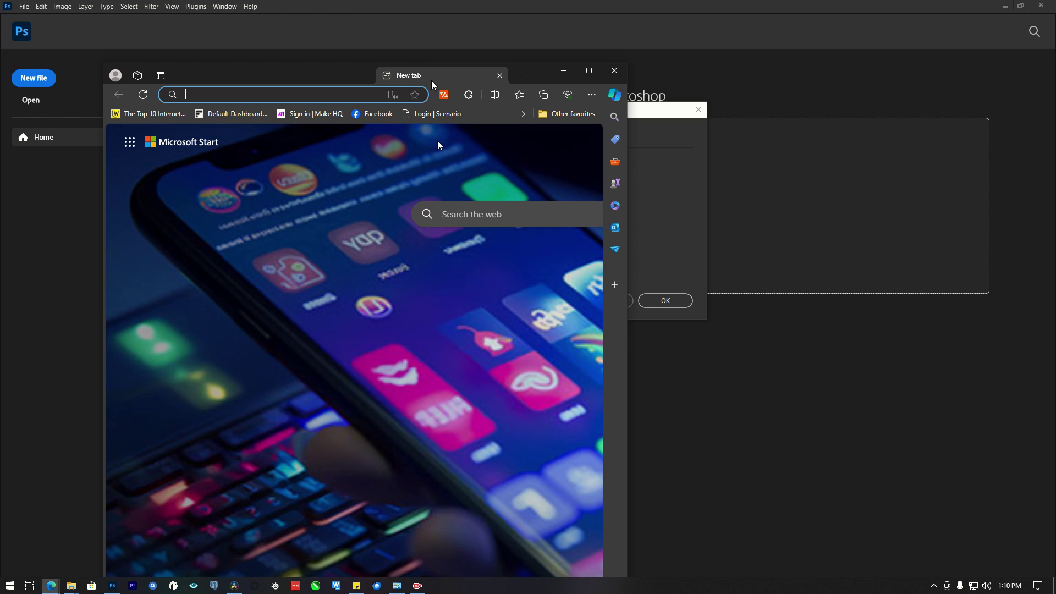
In maximized Edge, search 'directx 12.0 download' and open the Microsoft Community result.
drag(431, 80, 527, 131)
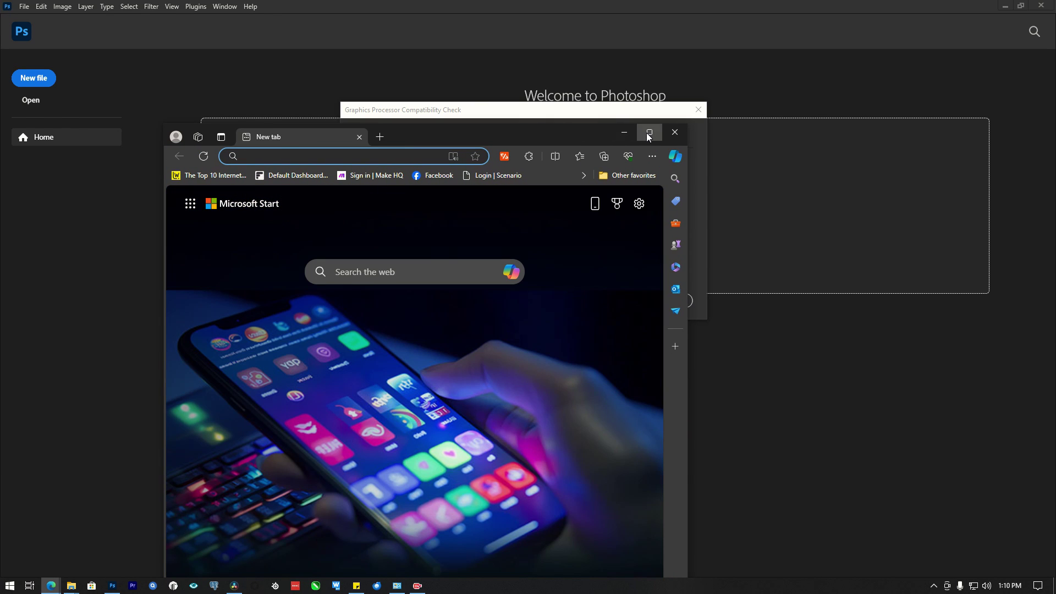
click(647, 135)
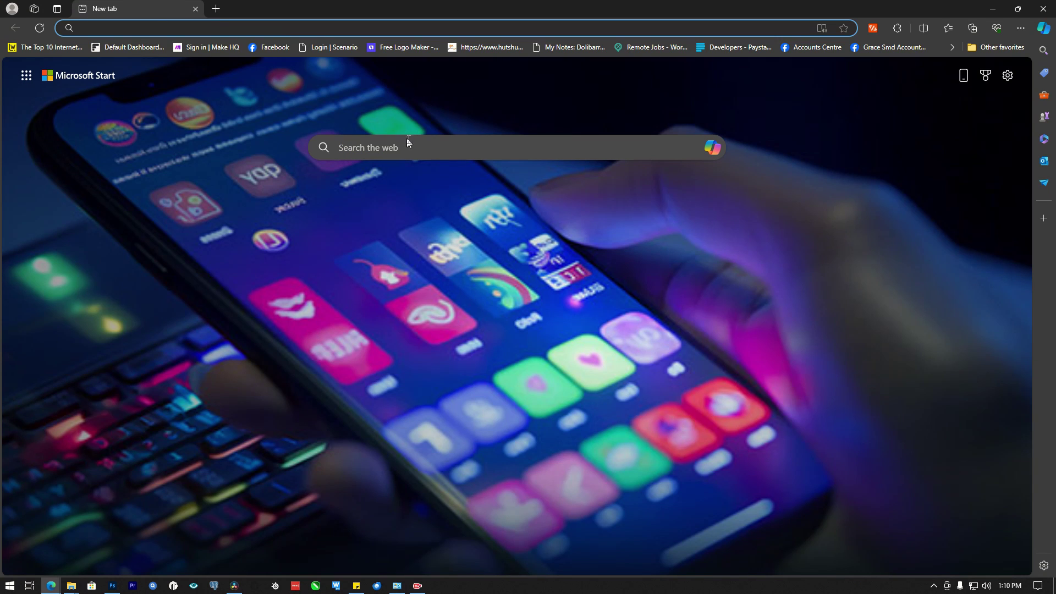
click(408, 144)
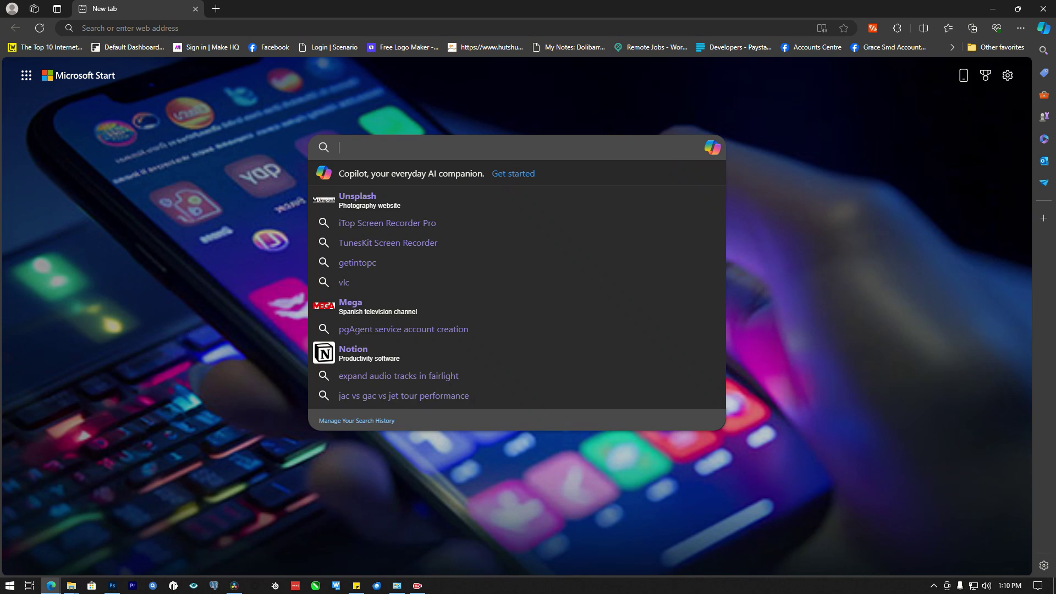
text(directx 12.0)
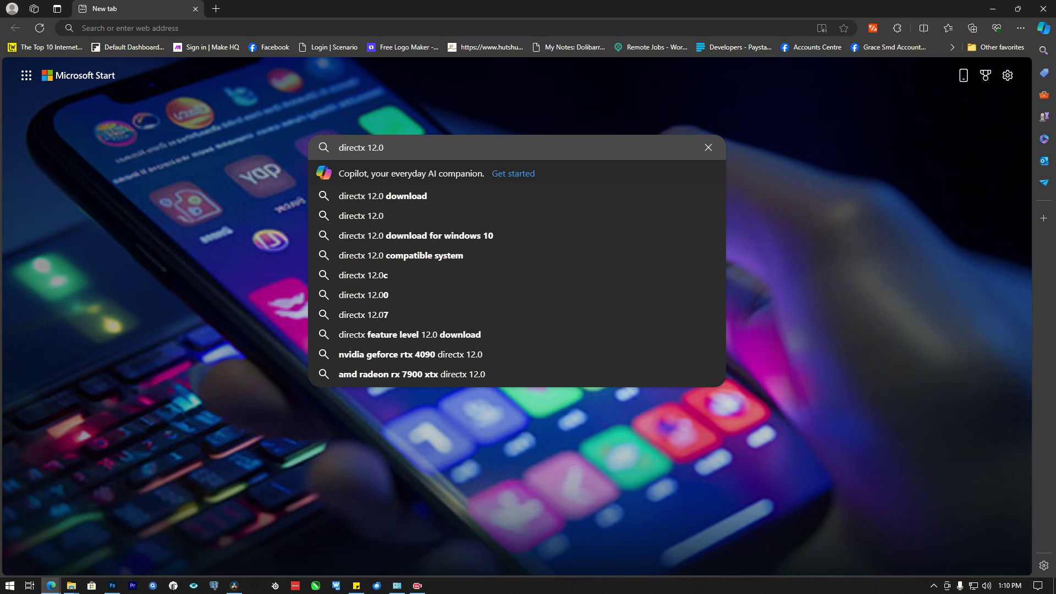
click(426, 198)
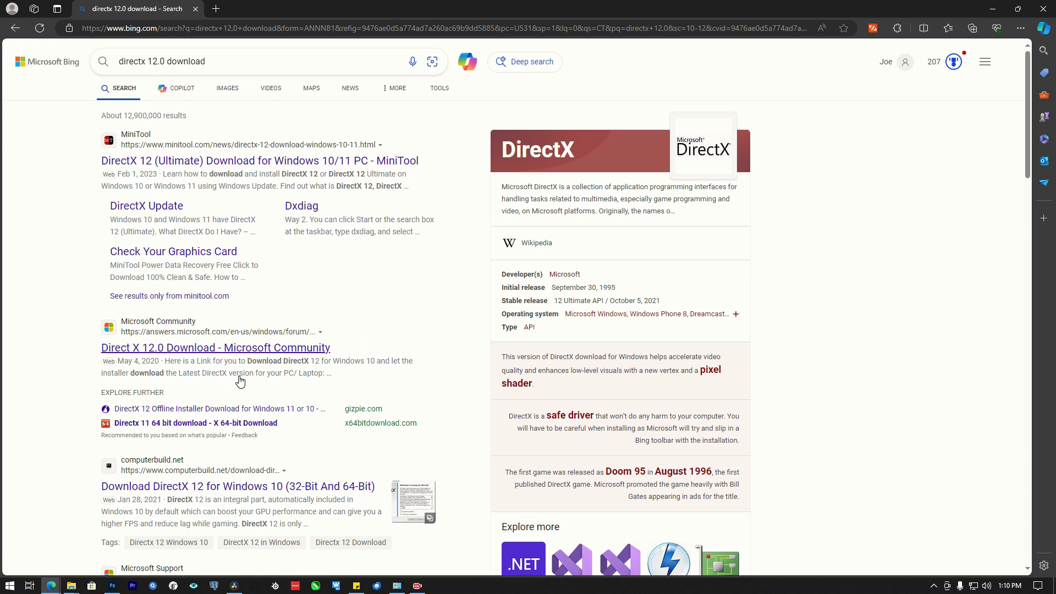
click(173, 357)
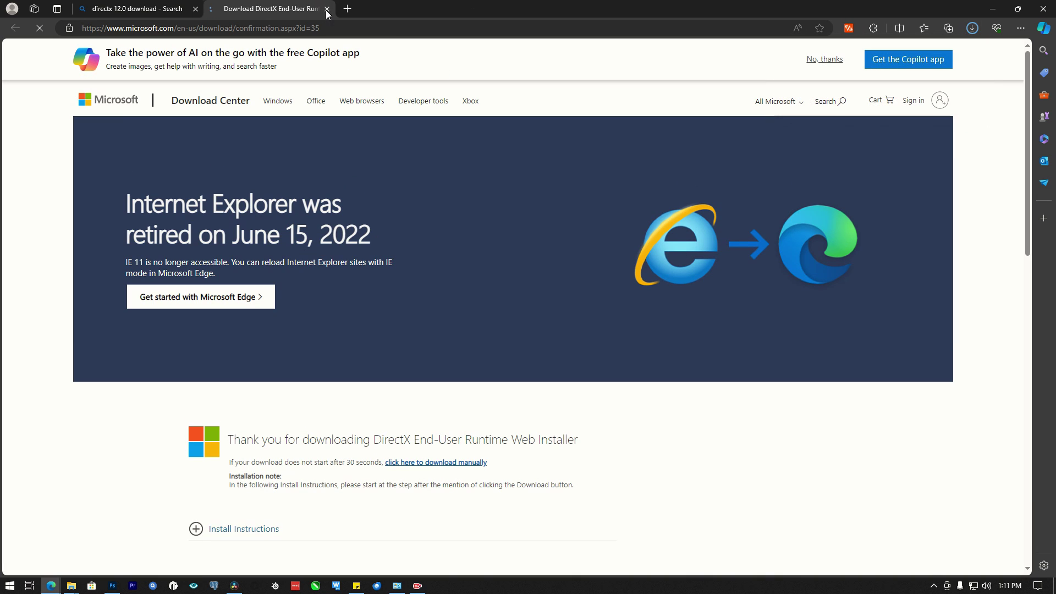
Run the downloaded dxwebsetup.exe from Edge's downloads list.
click(972, 29)
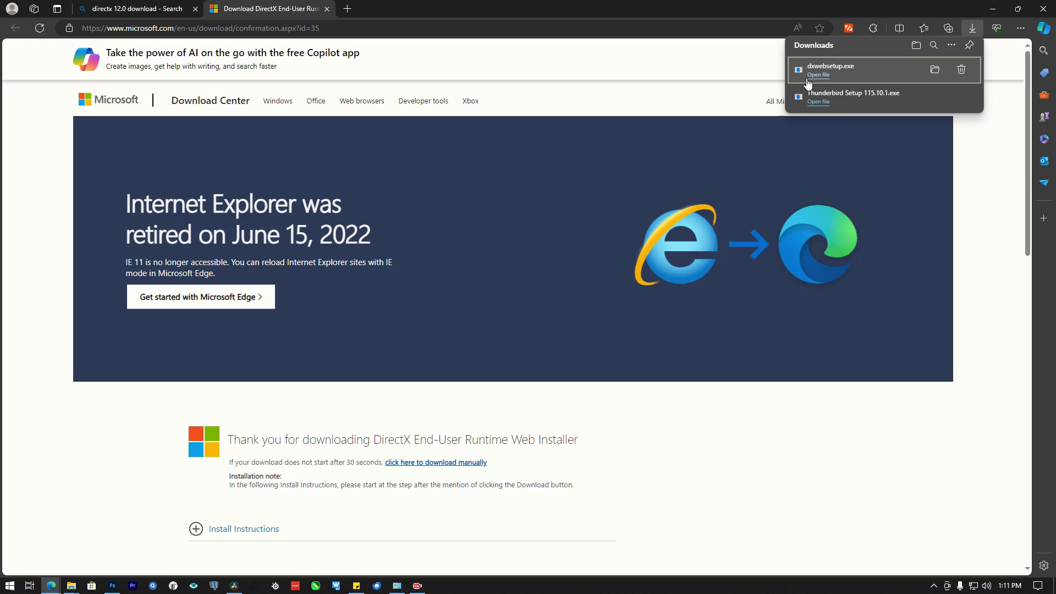
click(834, 69)
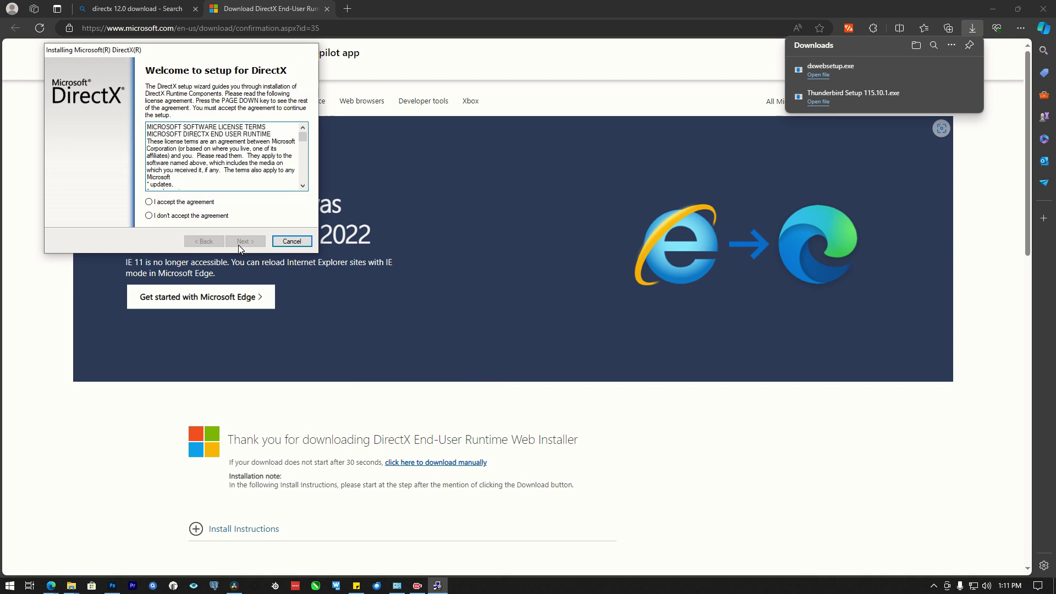
Accept the DirectX licence, decline the Bing Bar, and start downloading the runtime components.
click(149, 203)
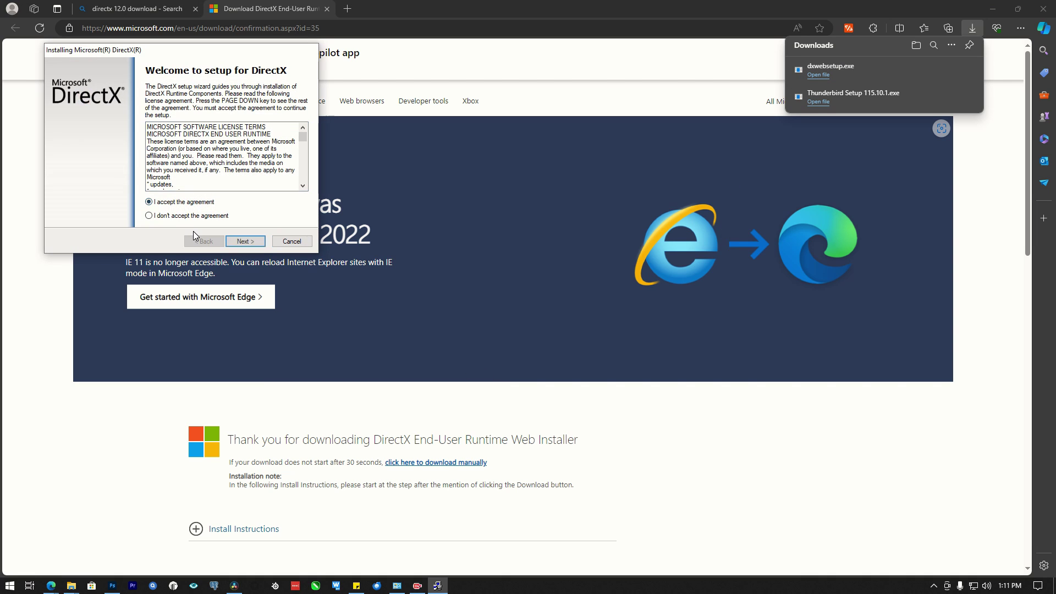
click(245, 241)
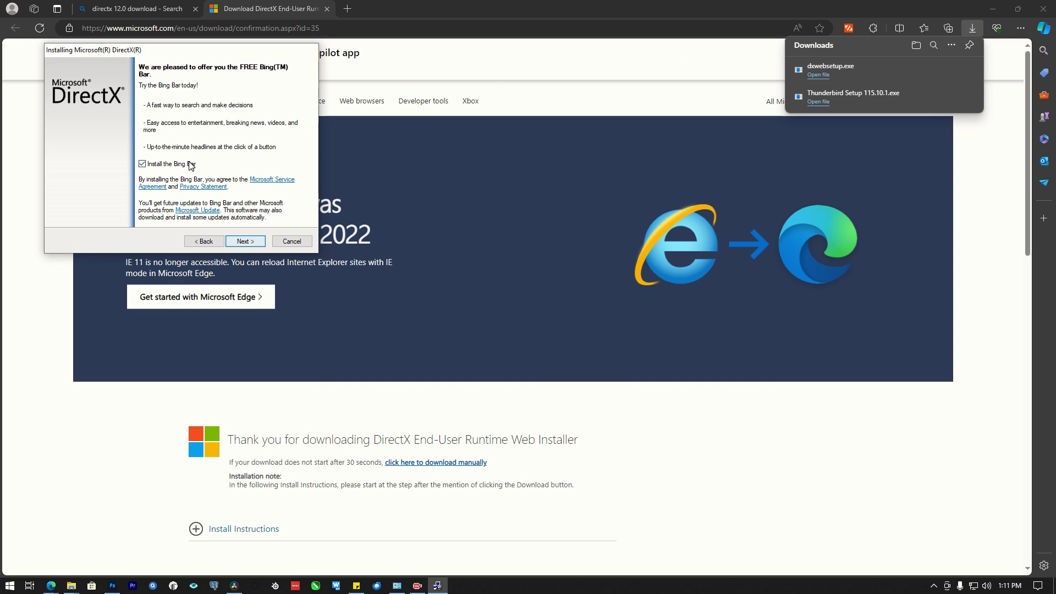
click(143, 164)
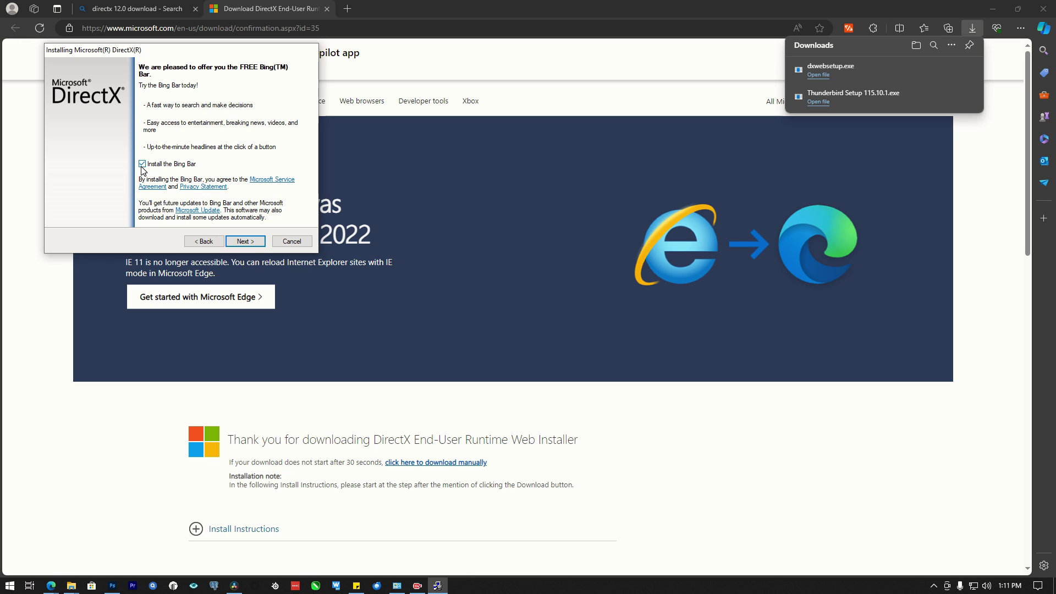
click(245, 241)
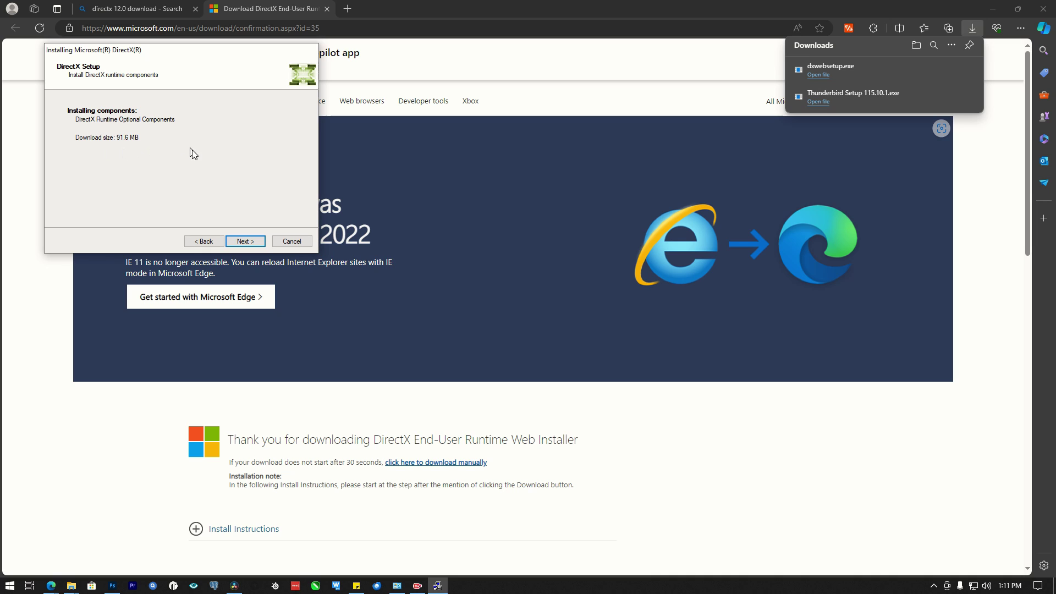
click(252, 244)
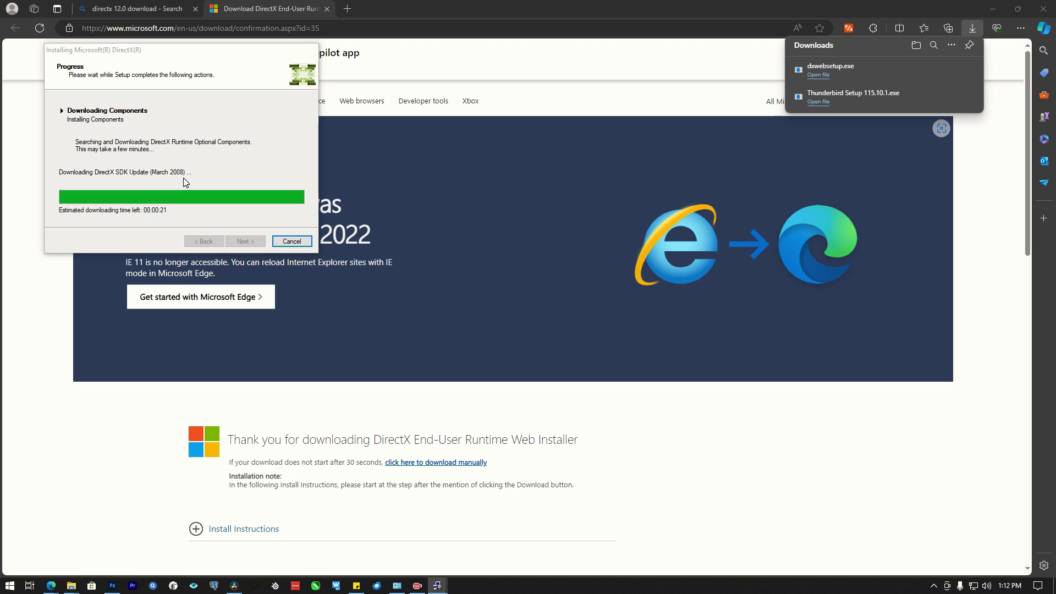
Close Edge's DirectX Download Center tab while the installer runs.
click(329, 8)
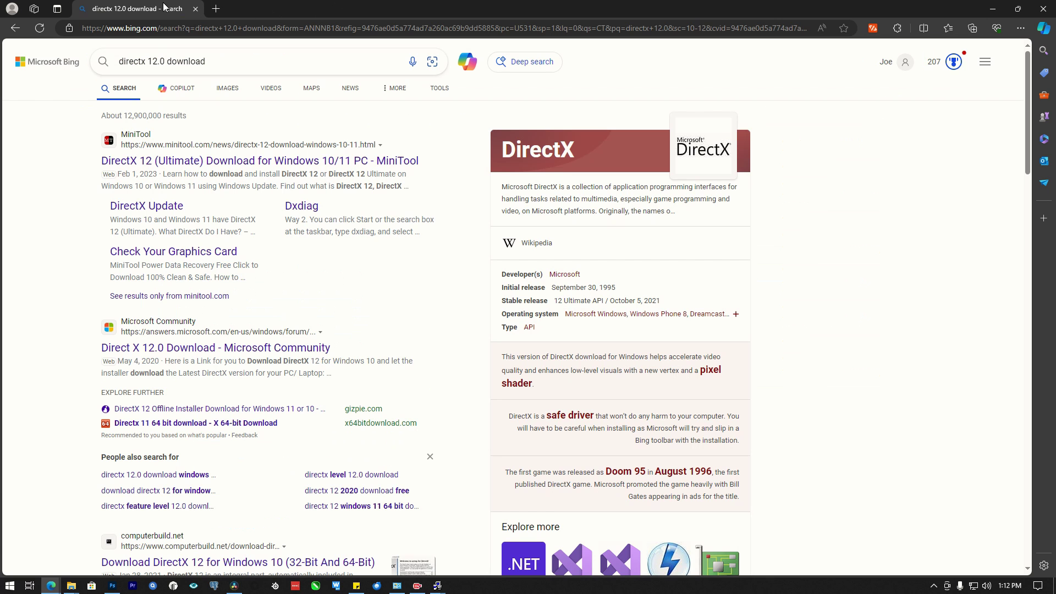
Close the remaining Edge tab and bring Photoshop's GPU warning forward.
click(195, 9)
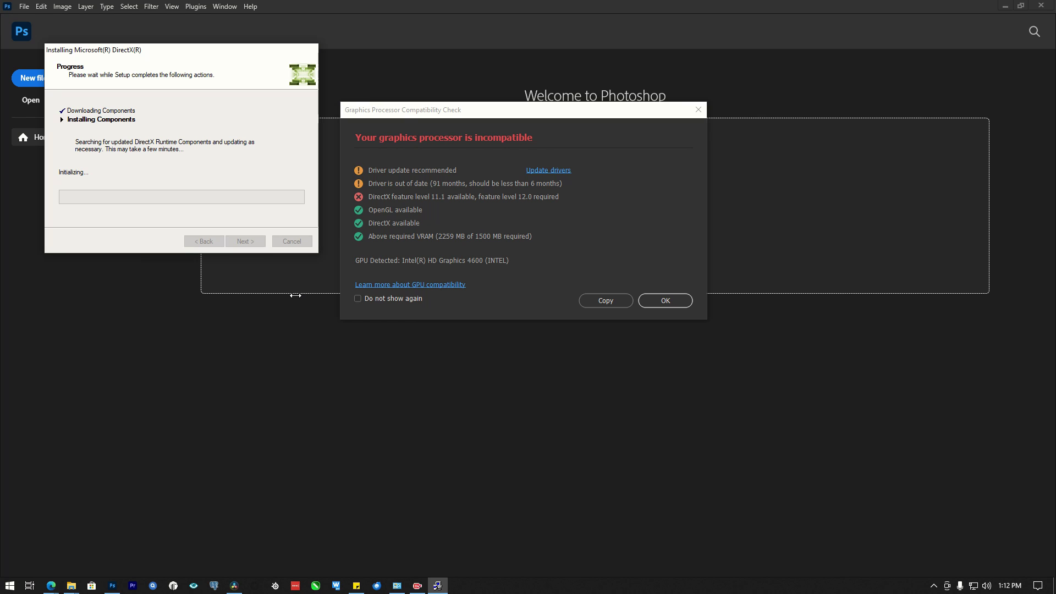
click(428, 201)
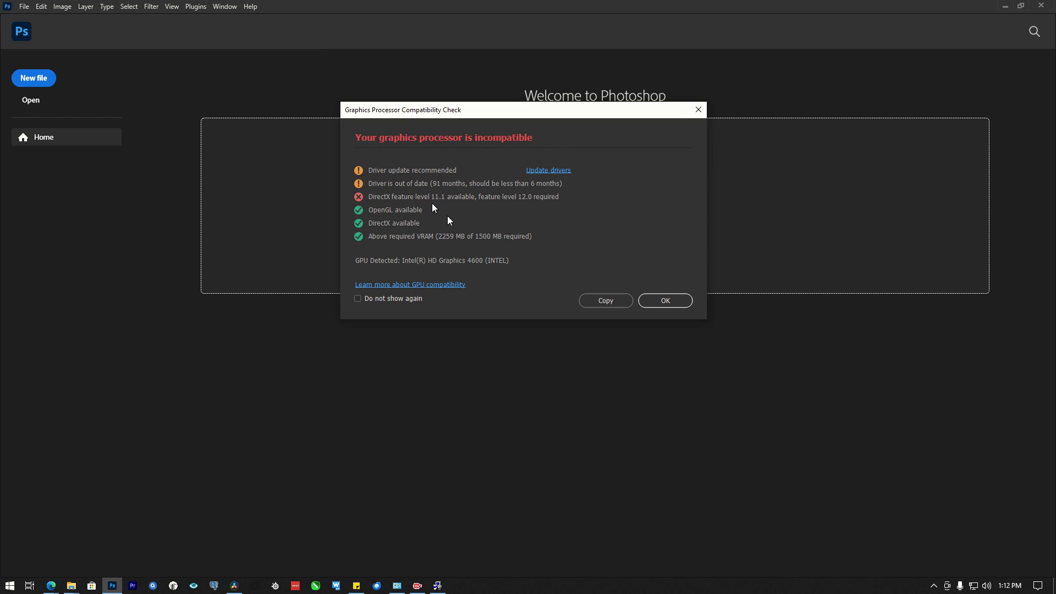
Finish the completed DirectX installation from its Installation Complete page.
click(436, 585)
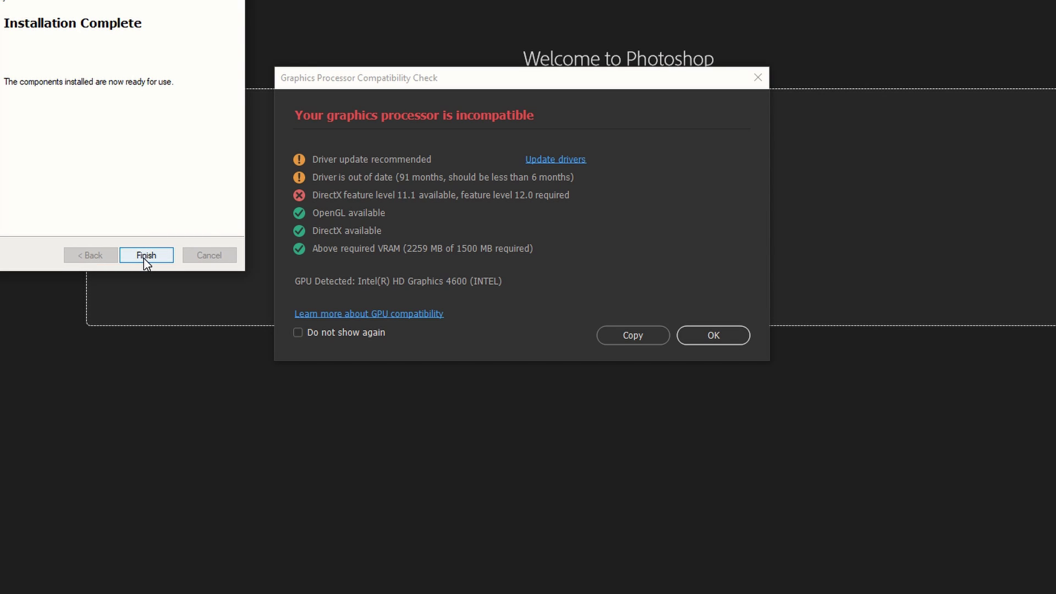
click(145, 256)
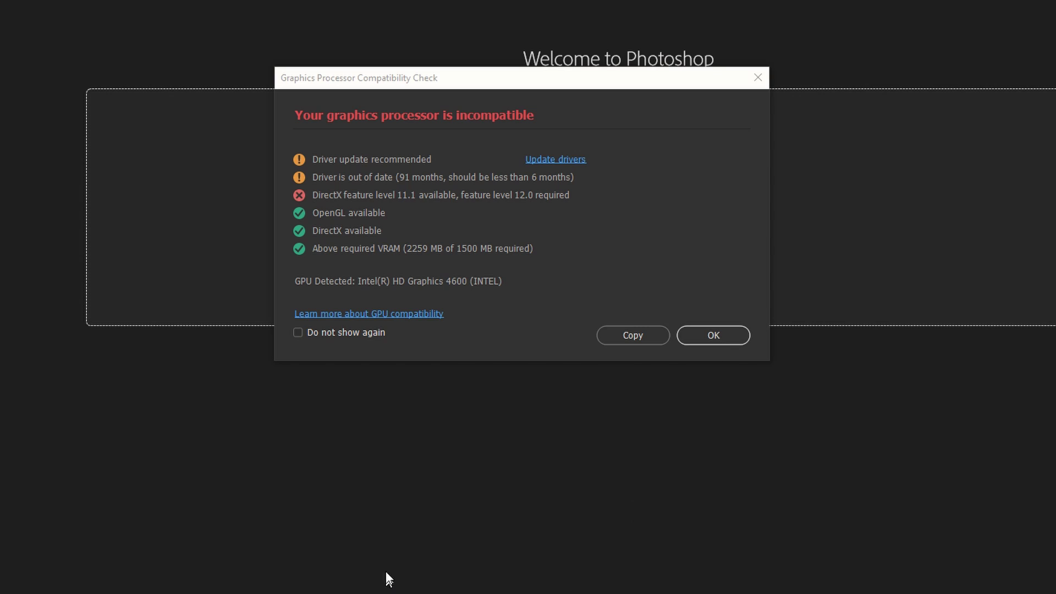
right_click(501, 593)
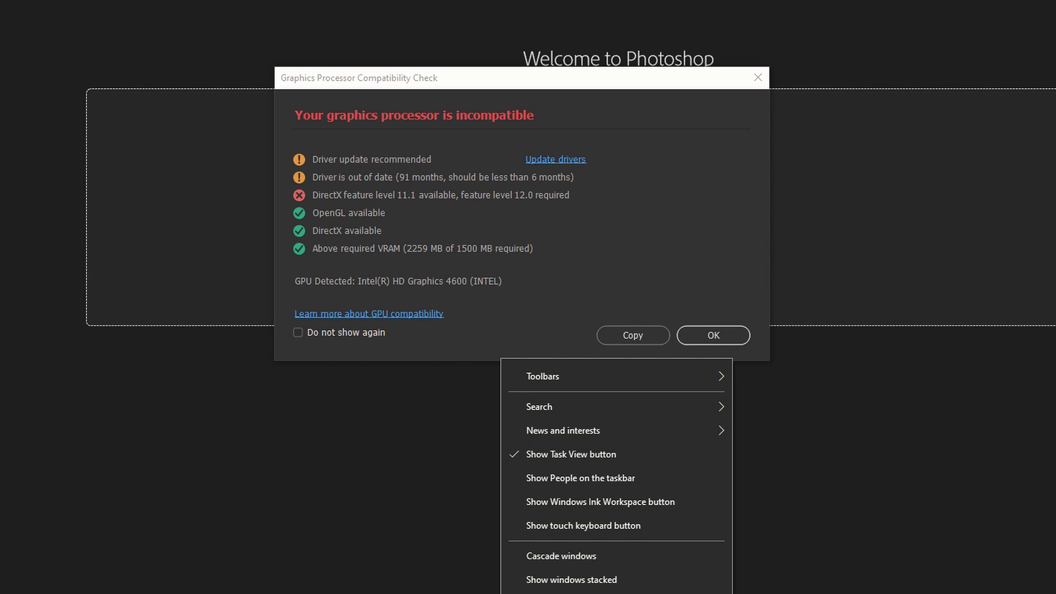
Dismiss the stray taskbar menu and confirm the incompatible graphics processor warning with OK.
key(Escape)
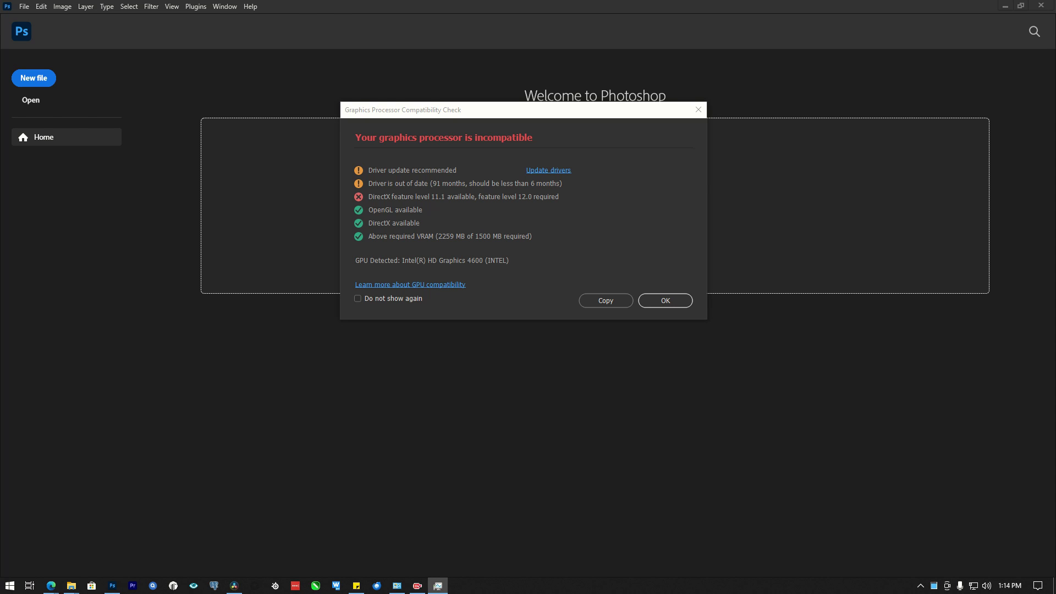
click(640, 300)
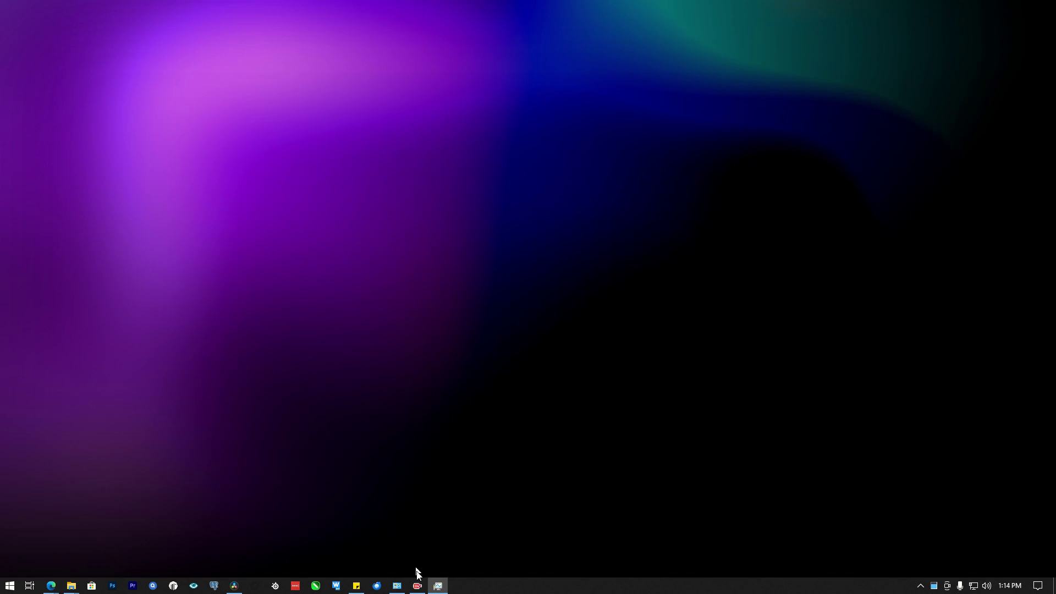
Relaunch Photoshop from its taskbar icon.
click(418, 586)
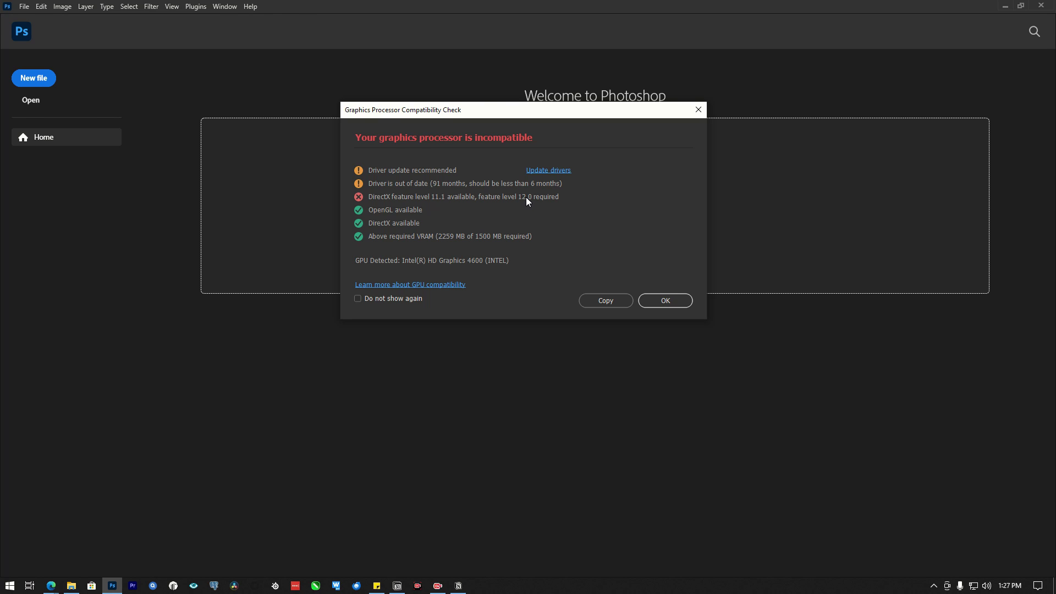
Search Windows for 'directx', then close the search results.
key(super)
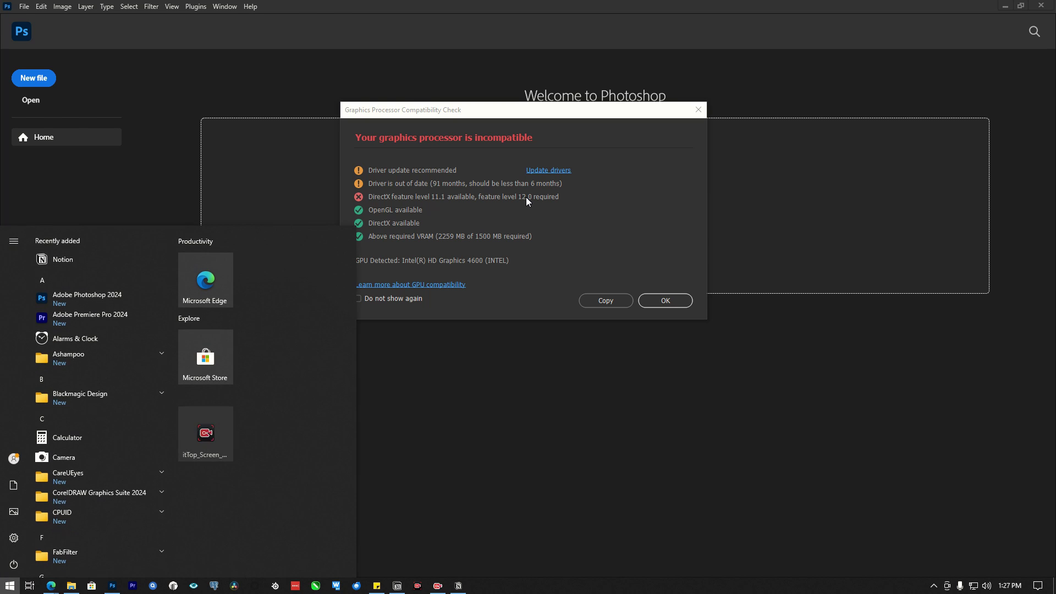
text(direc)
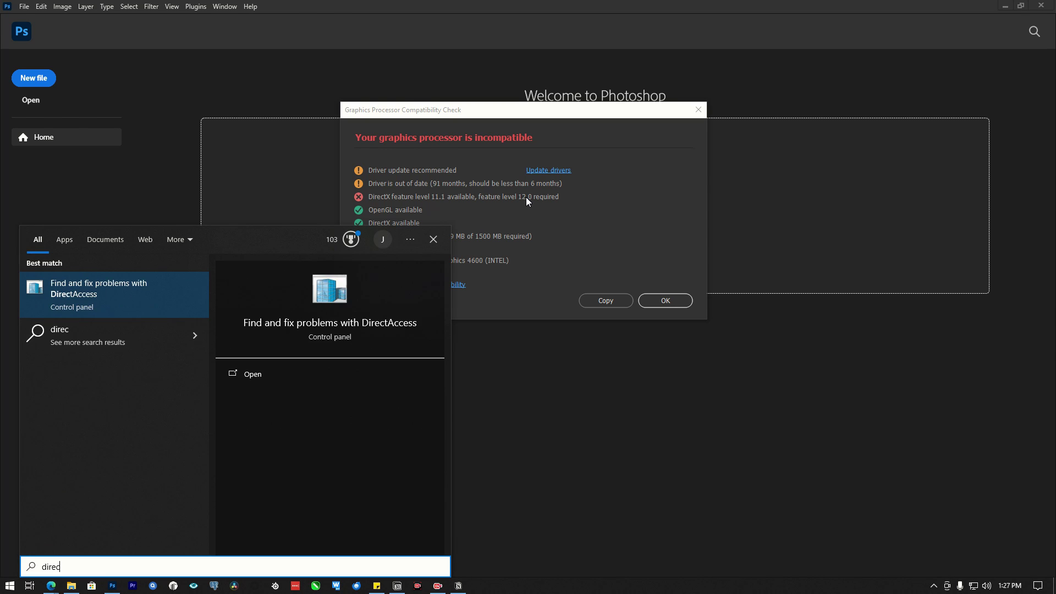
text(tx)
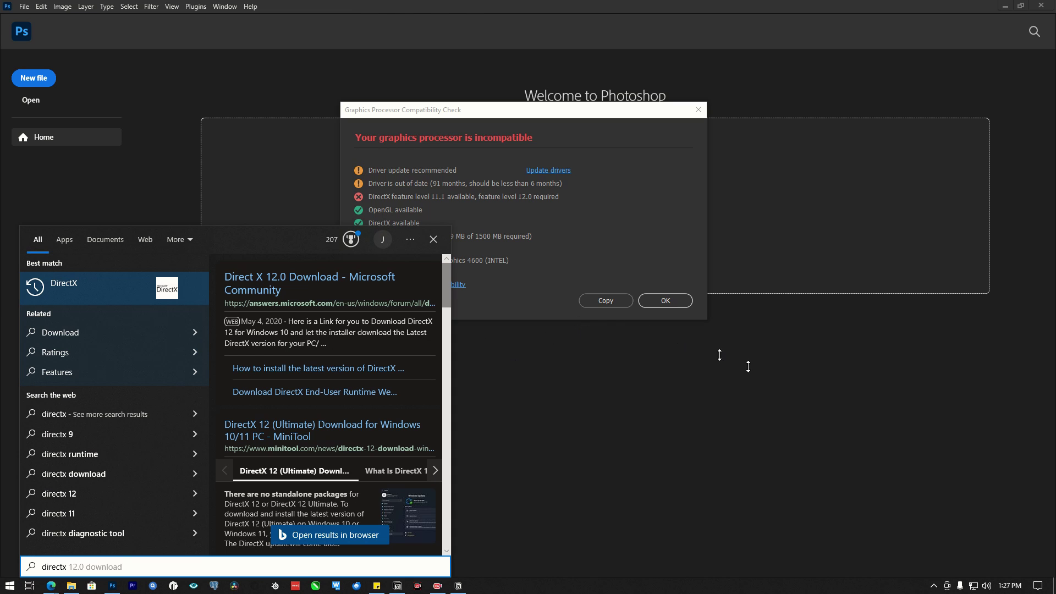
click(599, 221)
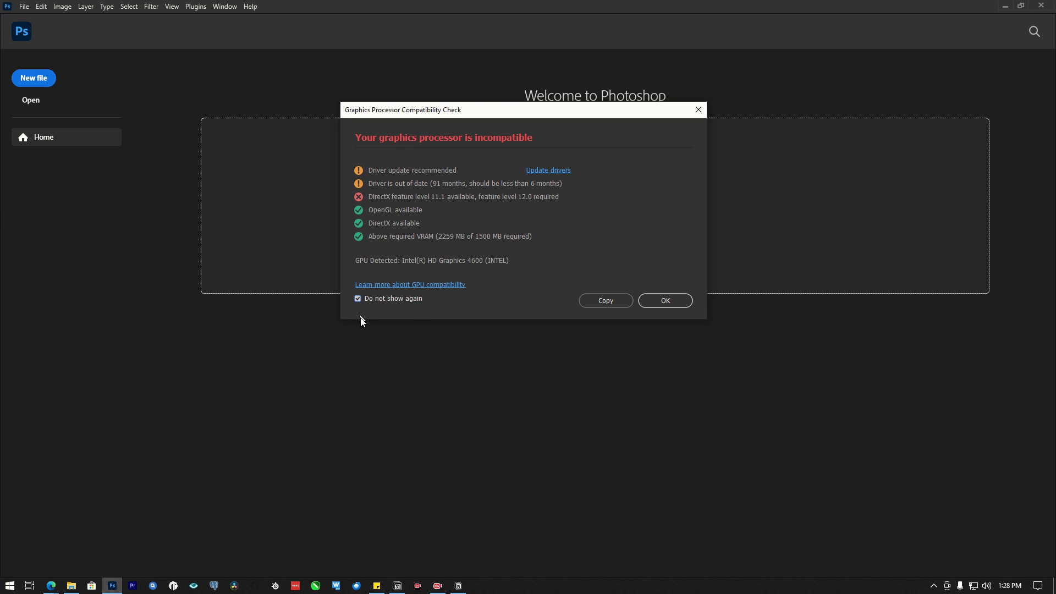
Confirm the GPU warning with reminders off, quit Photoshop, and relaunch it from the taskbar.
click(662, 301)
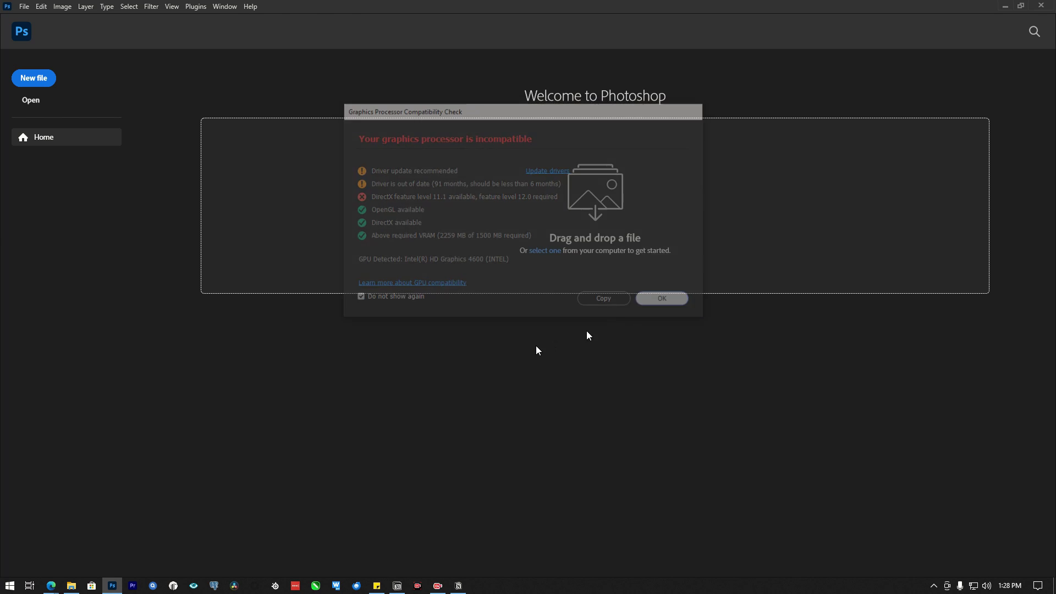
click(1044, 6)
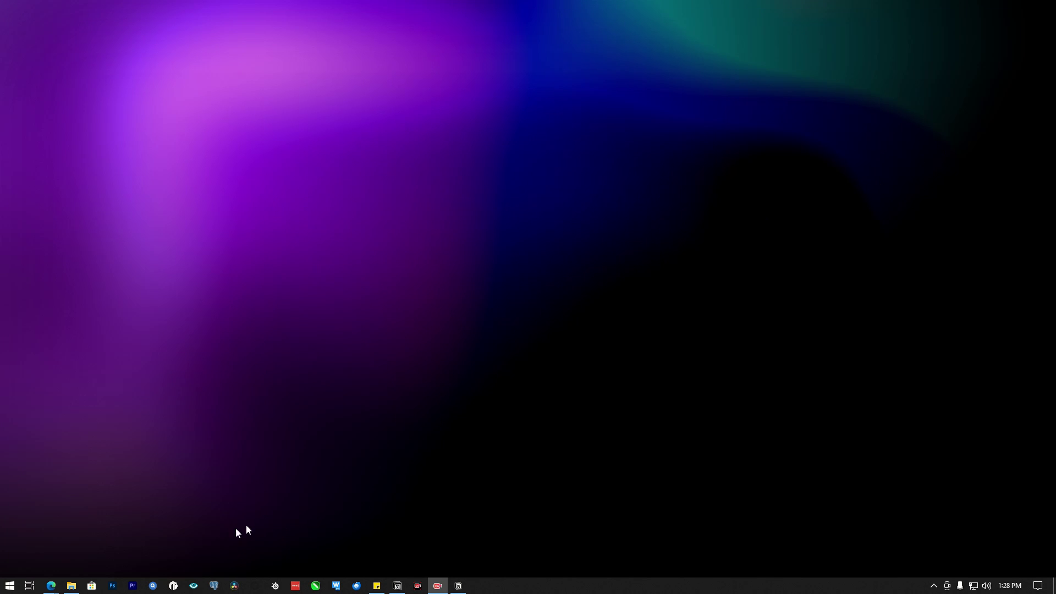
click(114, 587)
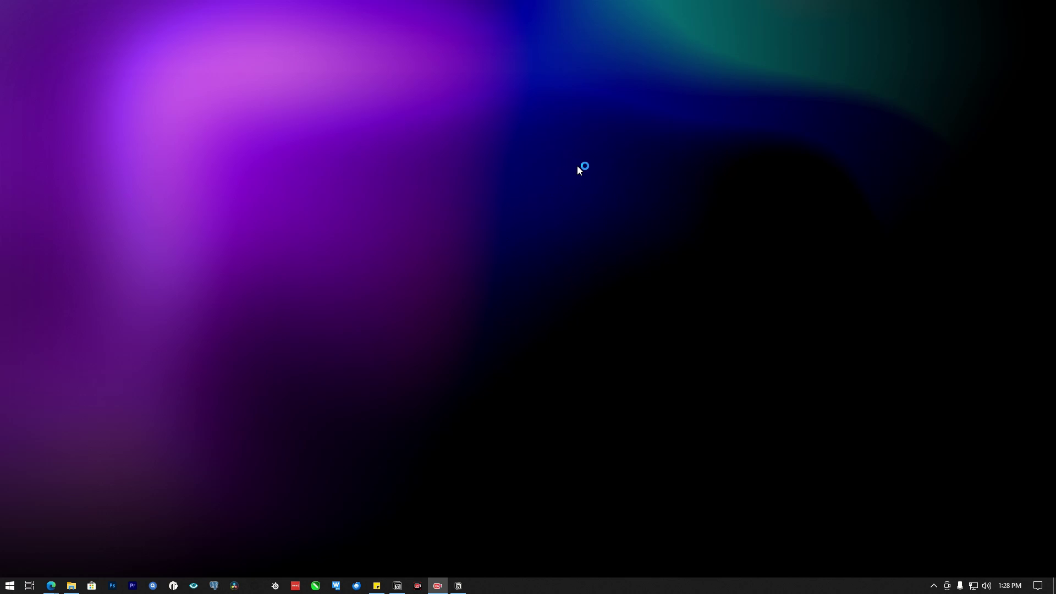